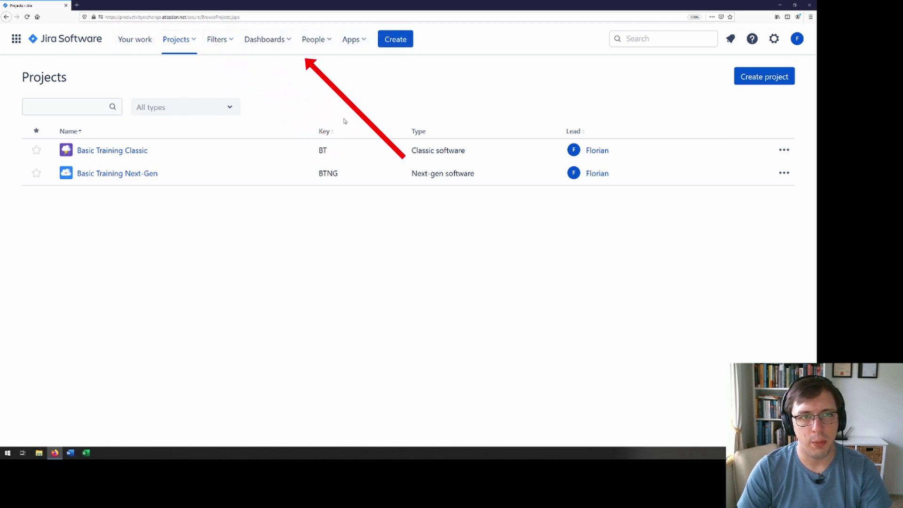
# Show all 44 issues in Jira's advanced issue search and list its export formats
pyautogui.click(230, 40)
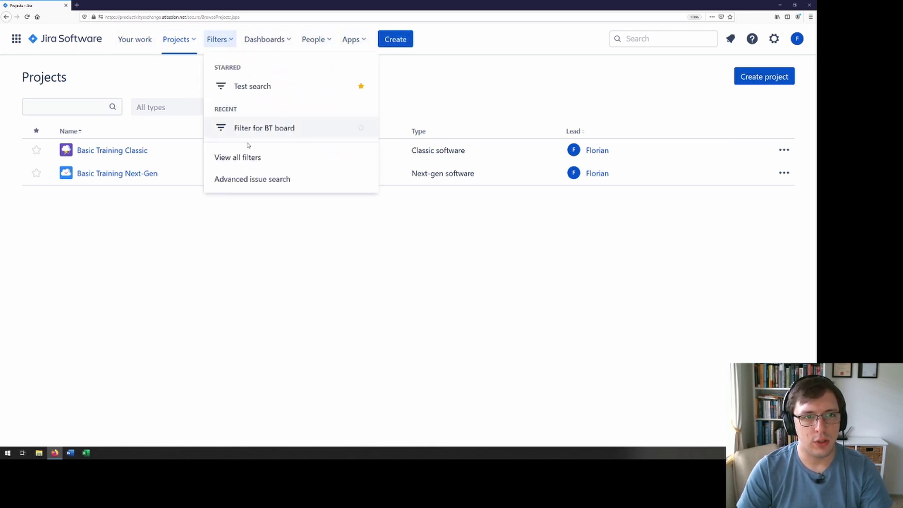
pyautogui.click(256, 183)
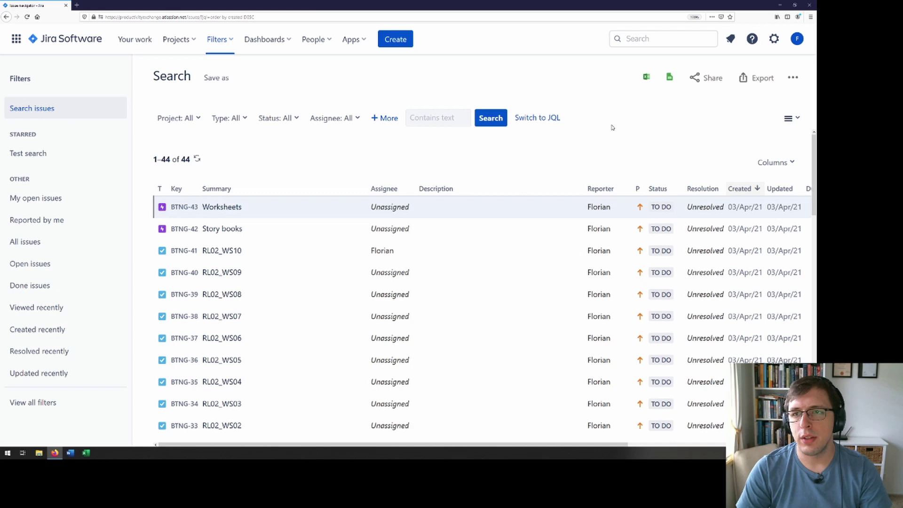
pyautogui.click(758, 80)
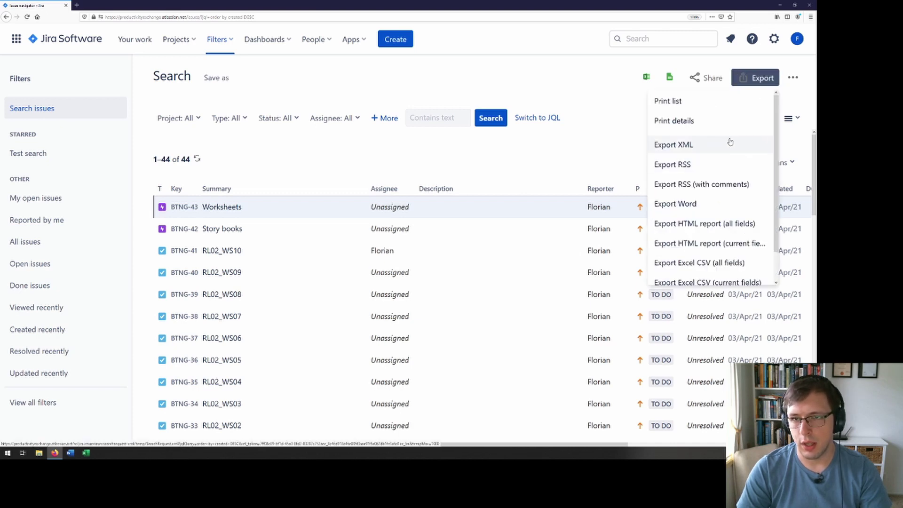
pyautogui.scroll(-1, 722, 205)
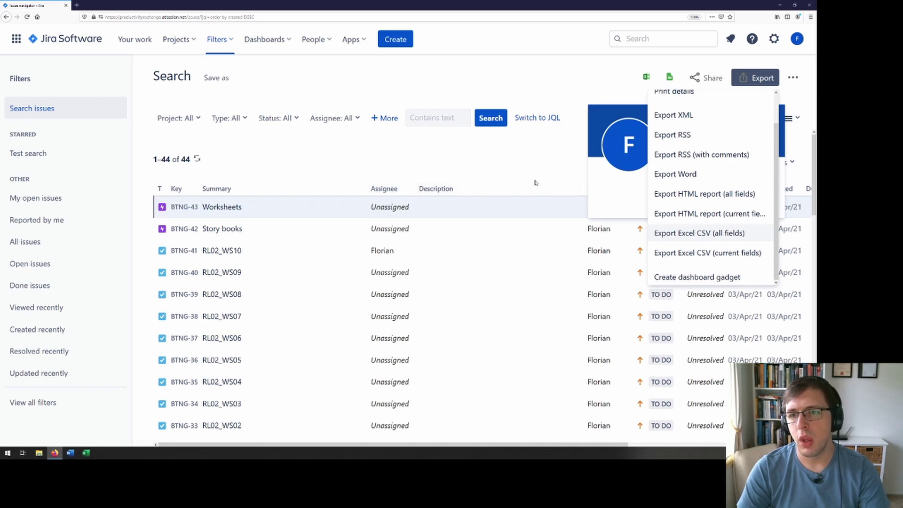
# Start an Excel CSV (current fields) export, cancel the download, and reopen the Export menu
pyautogui.click(738, 254)
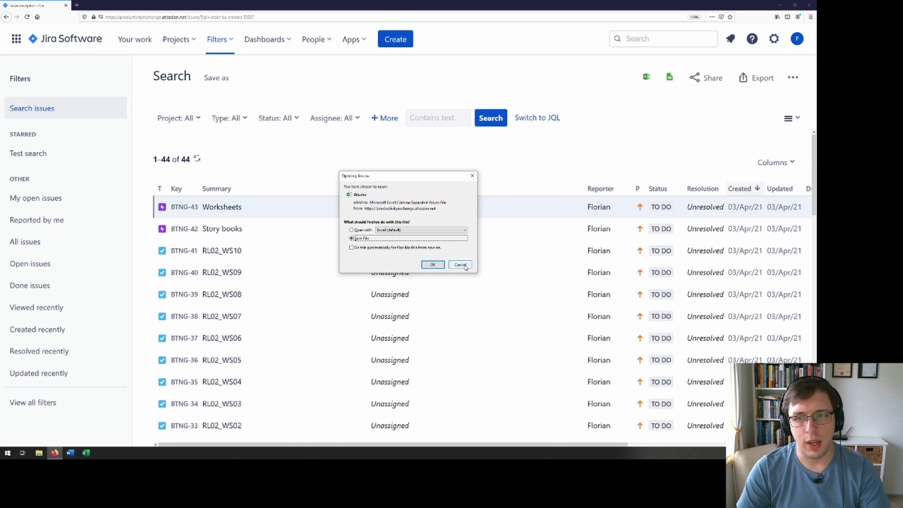
pyautogui.click(463, 266)
pyautogui.moveTo(532, 445)
pyautogui.mouseDown()
pyautogui.moveTo(640, 446)
pyautogui.moveTo(532, 446)
pyautogui.mouseUp()
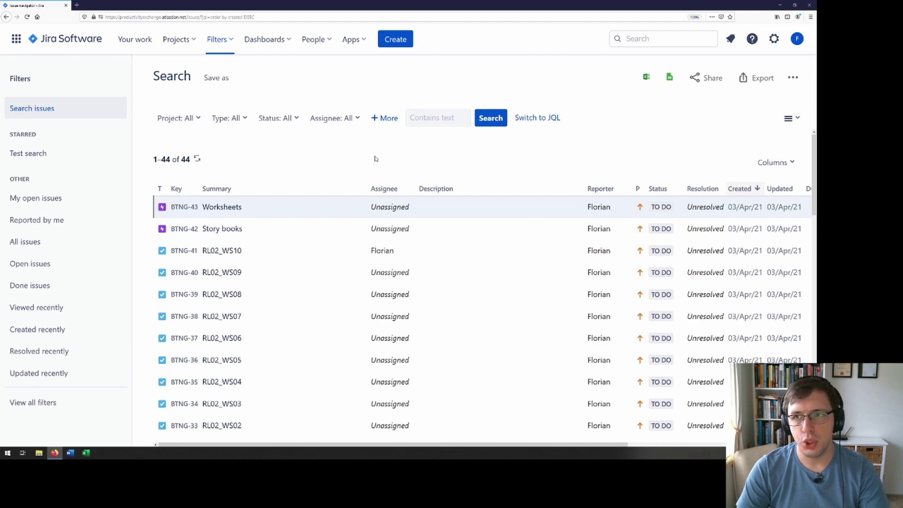
pyautogui.click(753, 78)
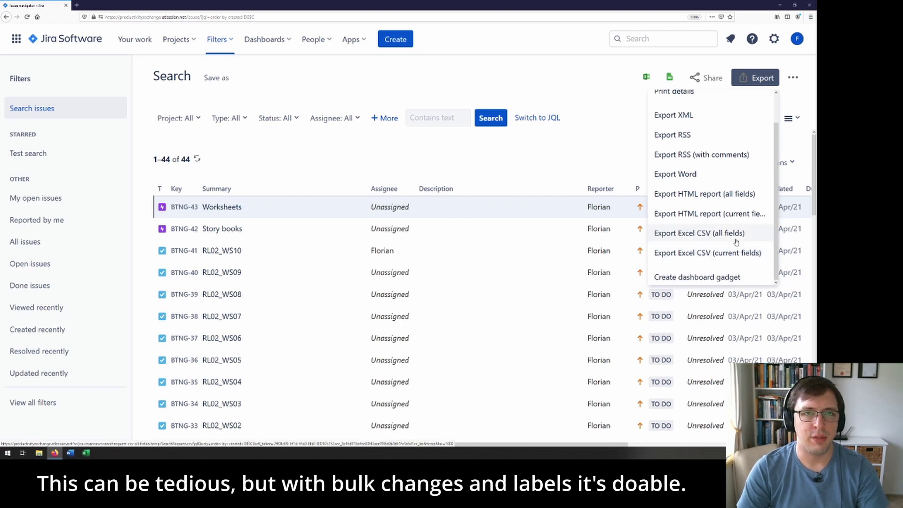
# Download the issue list as a CSV through Open in Microsoft Excel > Excel on Desktop
pyautogui.click(638, 128)
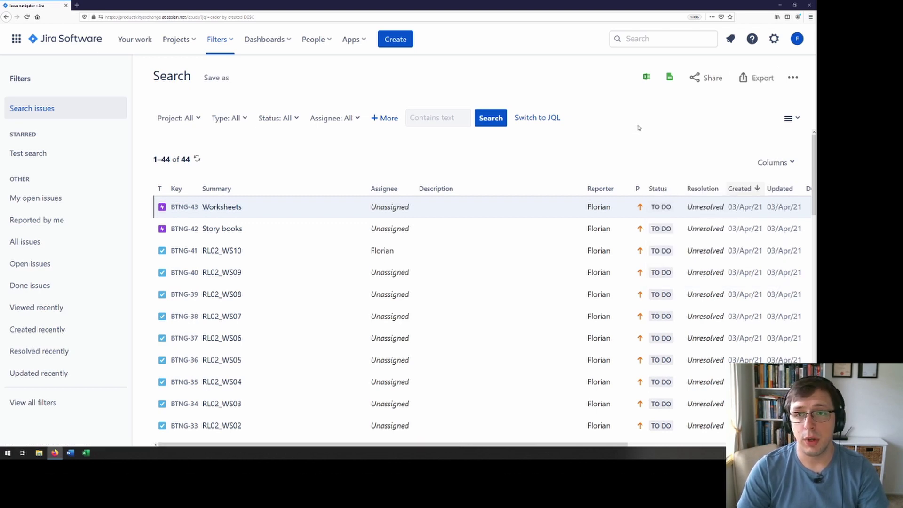
pyautogui.click(646, 80)
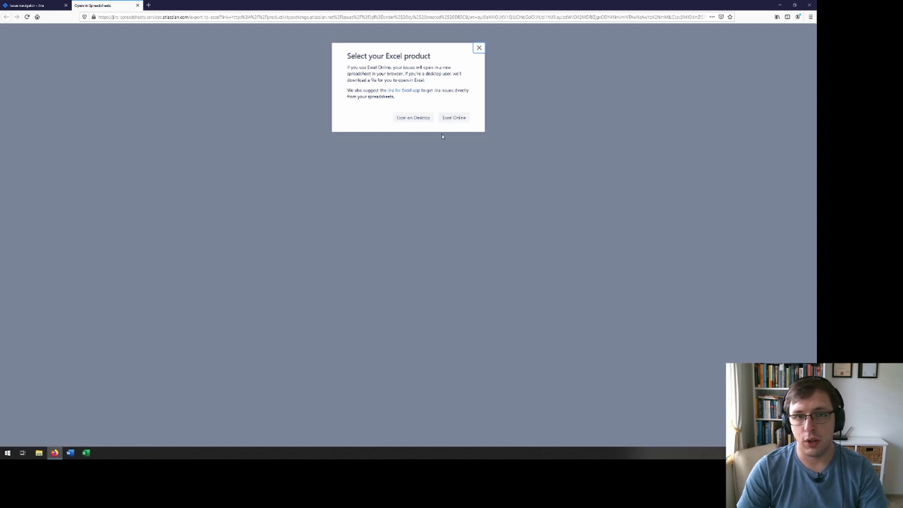
pyautogui.click(413, 118)
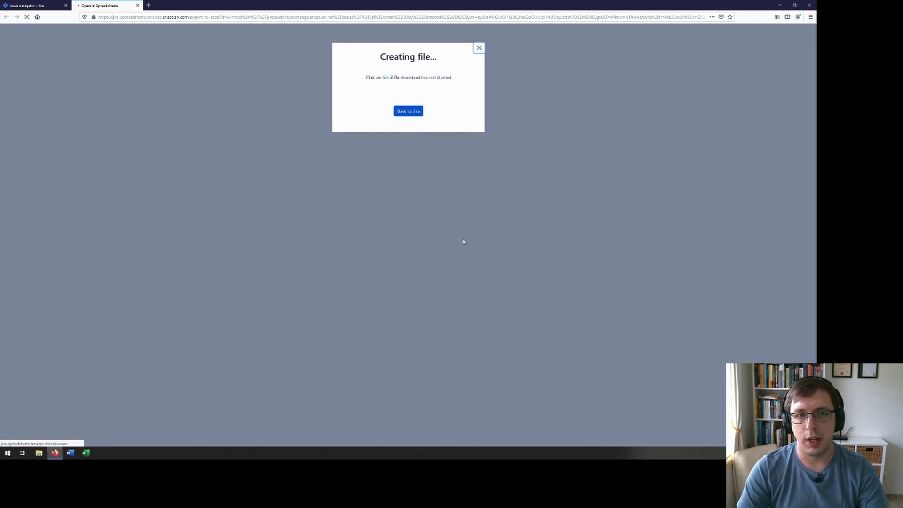
pyautogui.click(433, 262)
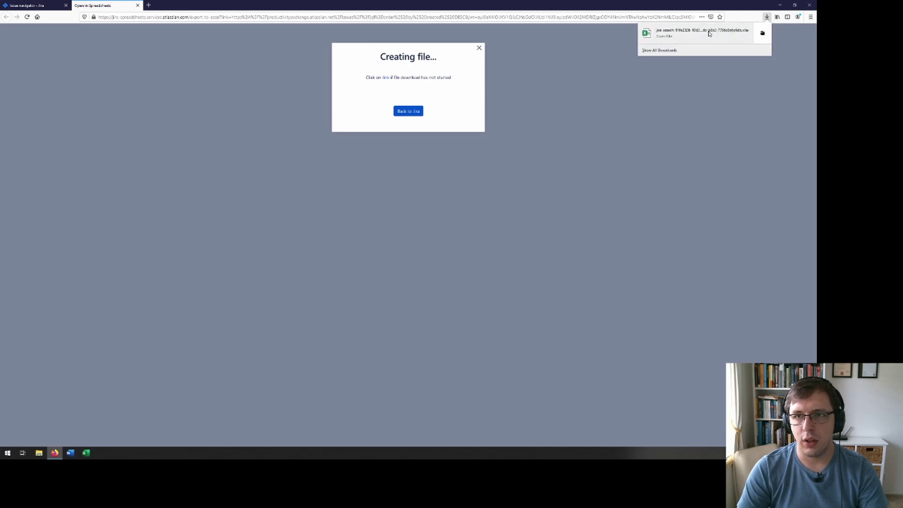
# Open the downloaded file in Excel, trust the Jira Cloud for Excel add-in, and start blank Book1
pyautogui.click(709, 32)
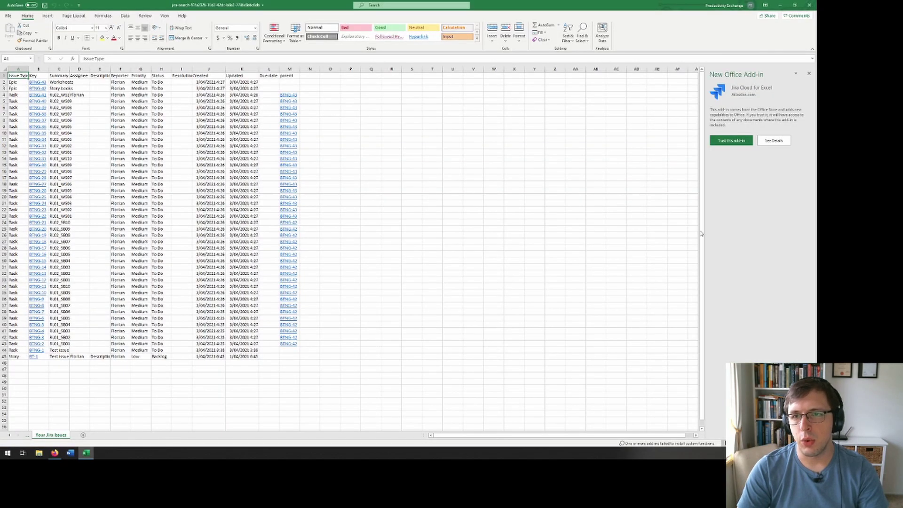
pyautogui.click(742, 144)
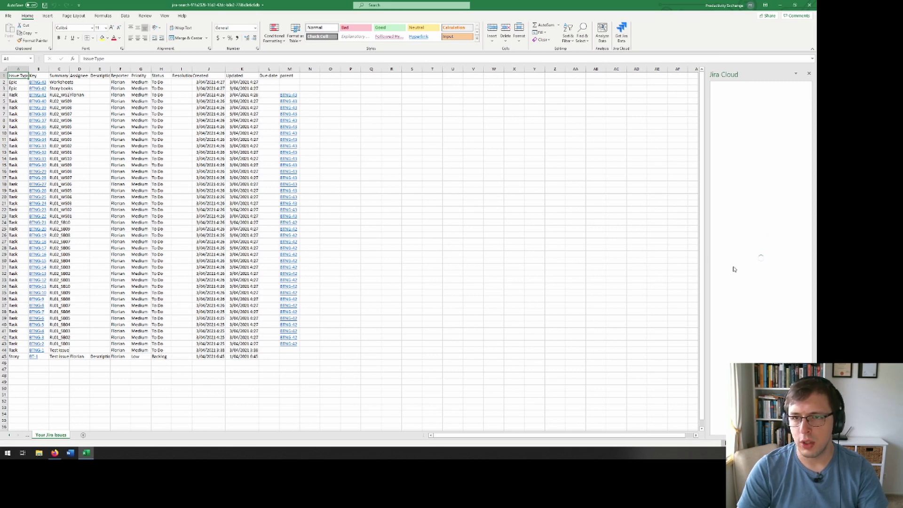
pyautogui.click(622, 37)
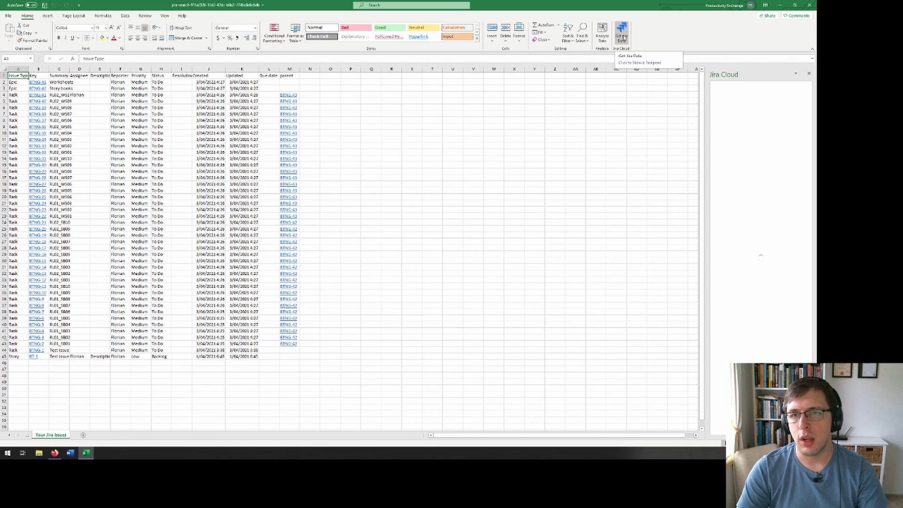
pyautogui.hotkey('ctrl', 'w')
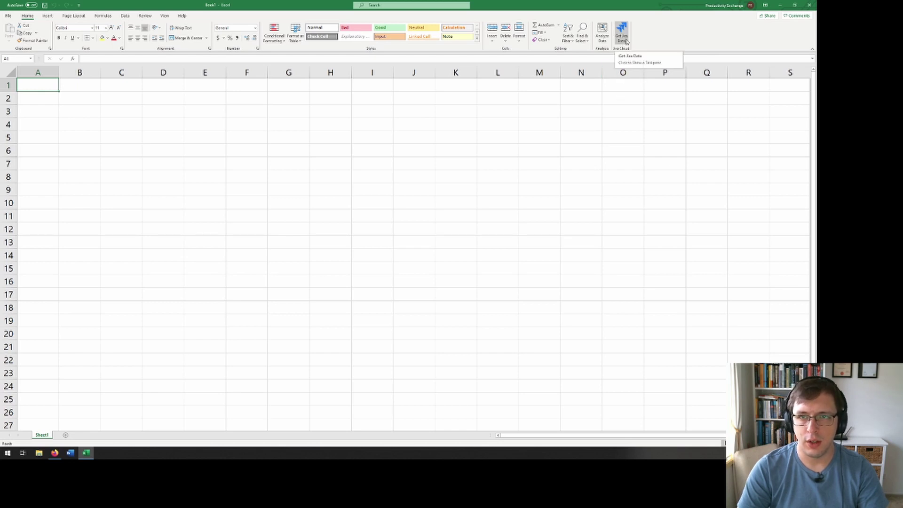
# Review the Issues, Fields and Updates tabs, widen the Jira import pane, and dismiss its banner
pyautogui.click(621, 35)
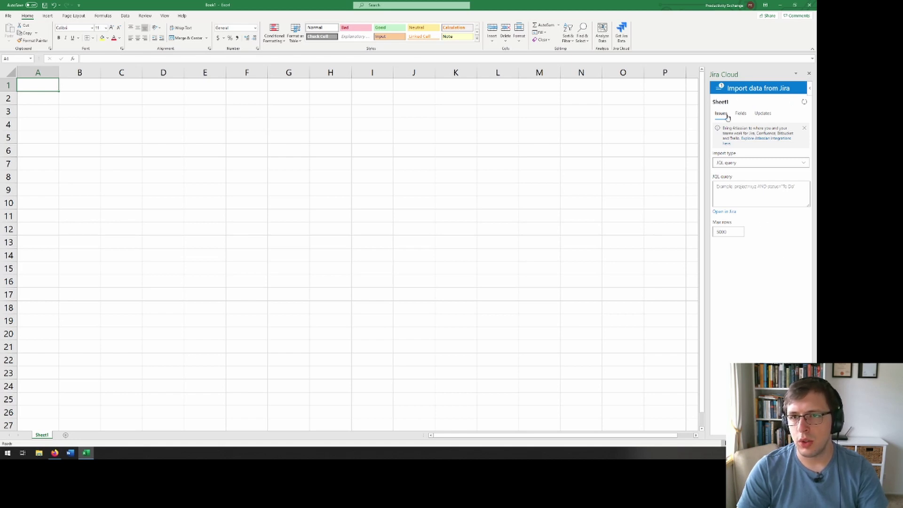
pyautogui.click(742, 115)
pyautogui.click(762, 115)
pyautogui.click(721, 116)
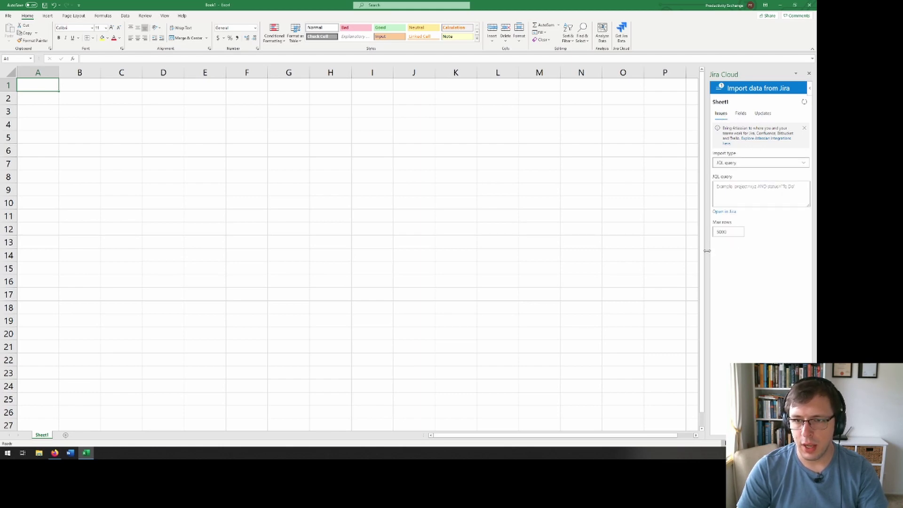
pyautogui.moveTo(707, 251); pyautogui.dragTo(554, 258)
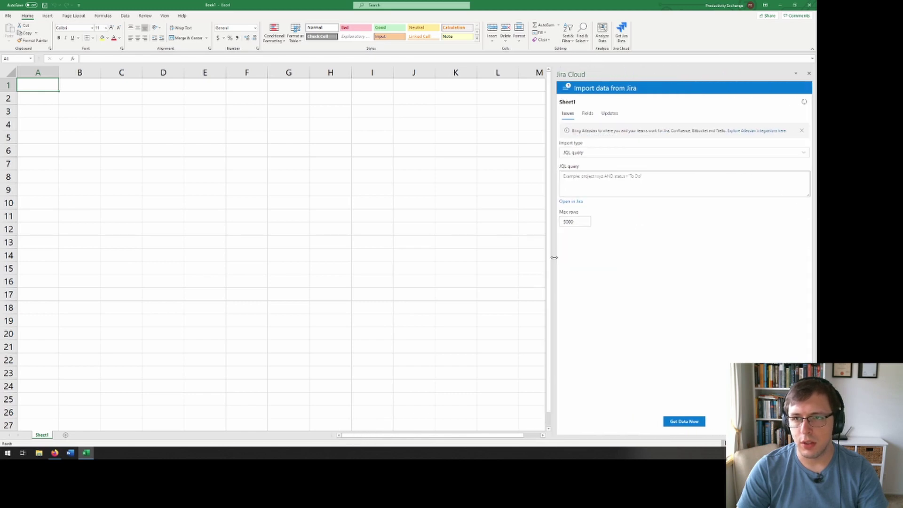
pyautogui.click(802, 132)
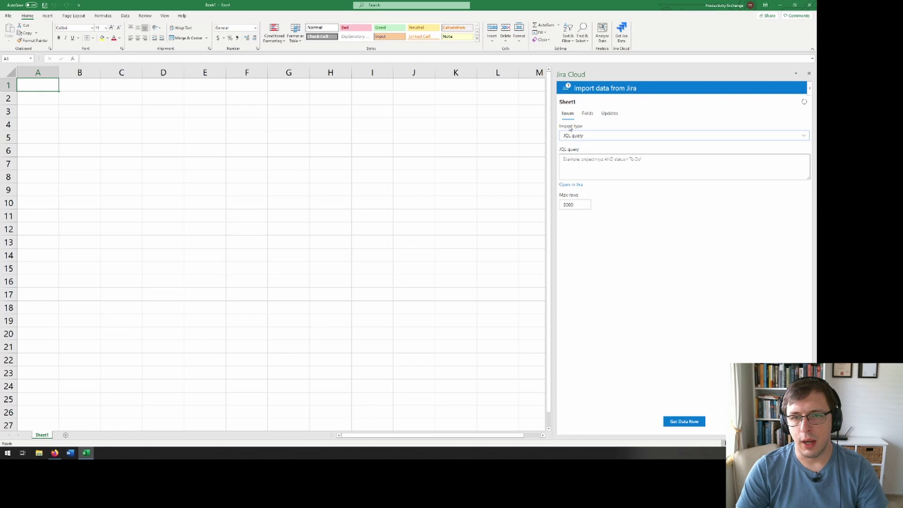
pyautogui.click(602, 137)
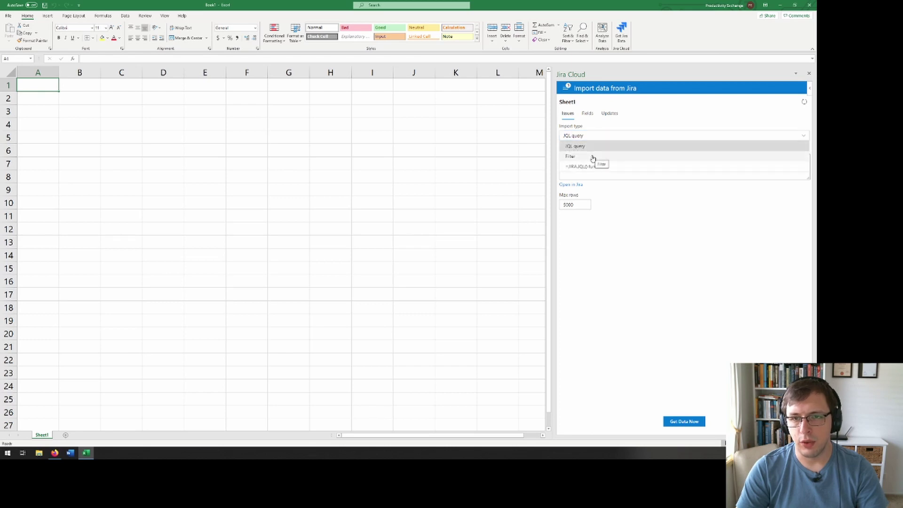
# Enter the JQL query project = BTNG AND labels = story_book, taking story_book from autocomplete
pyautogui.click(571, 161)
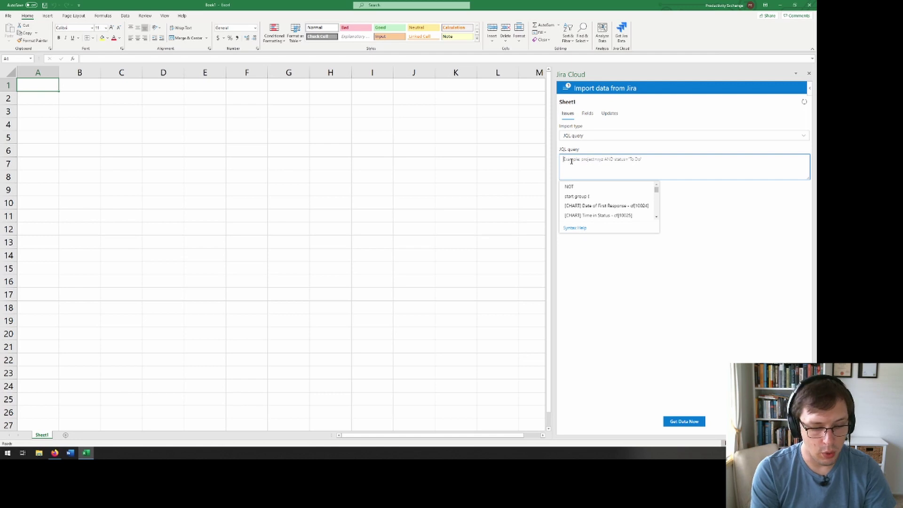
pyautogui.write('proj')
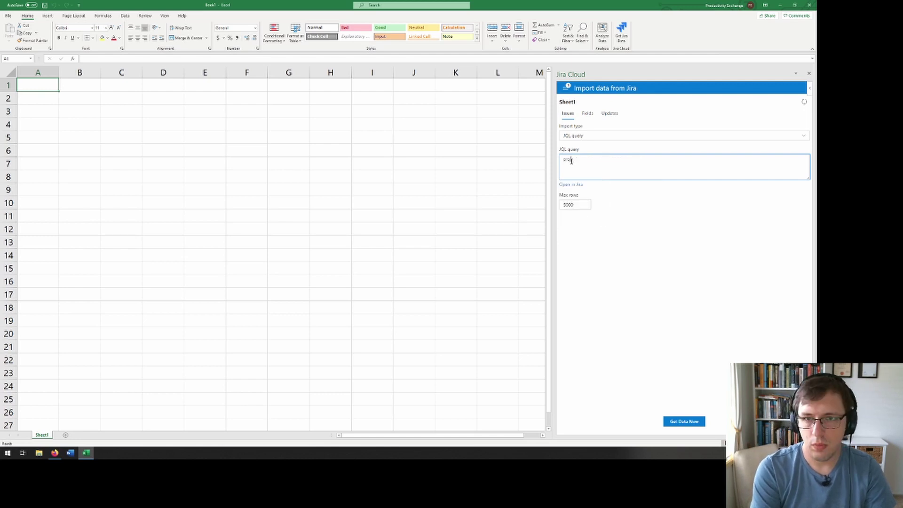
pyautogui.write('ect = BTNG AND labels = AUS')
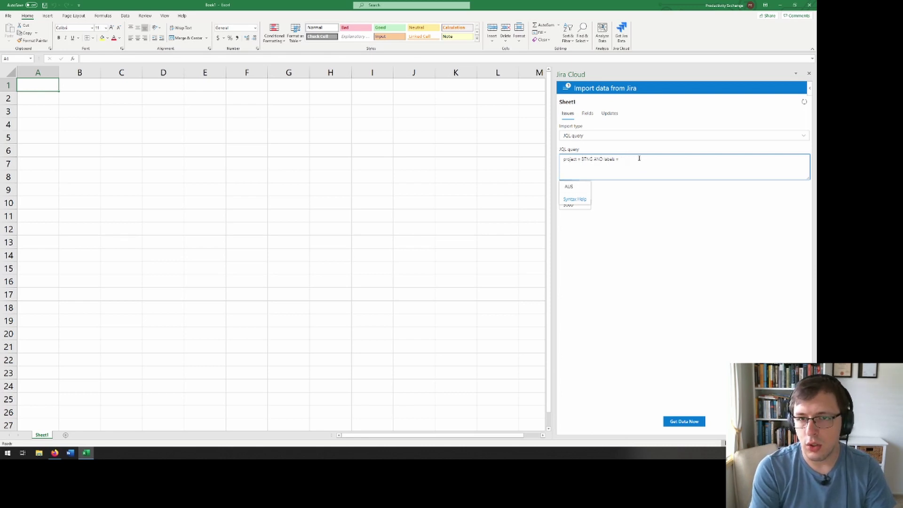
pyautogui.press('BackSpace')
pyautogui.press('BackSpace')
pyautogui.press('BackSpace')
pyautogui.write('NZ')
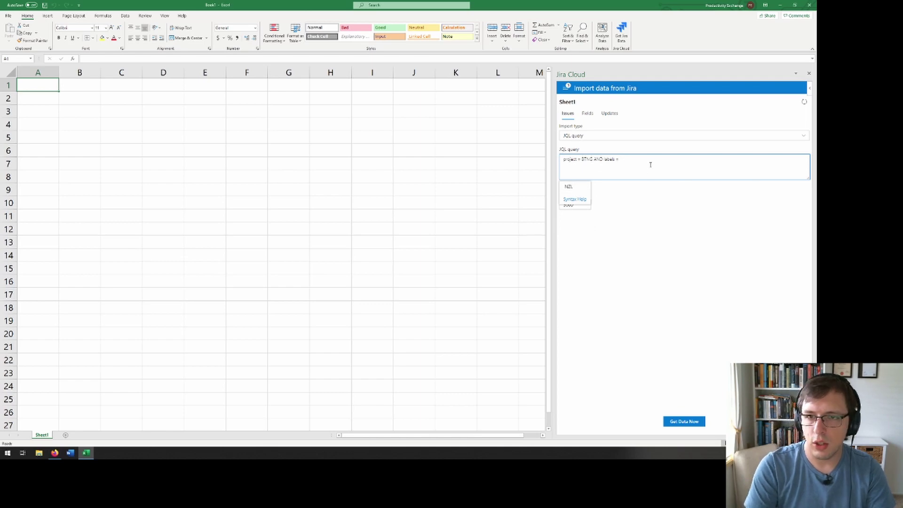
pyautogui.press('BackSpace')
pyautogui.press('BackSpace')
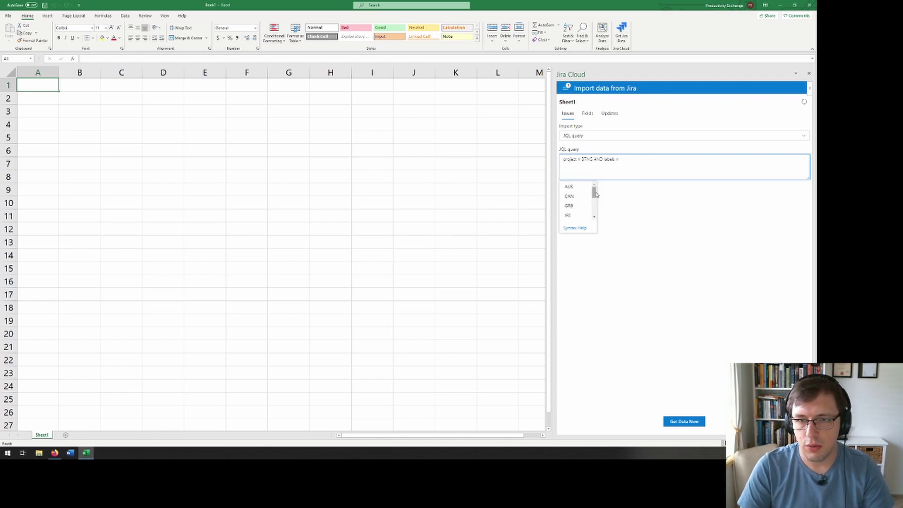
pyautogui.moveTo(595, 190); pyautogui.dragTo(595, 217)
pyautogui.click(582, 198)
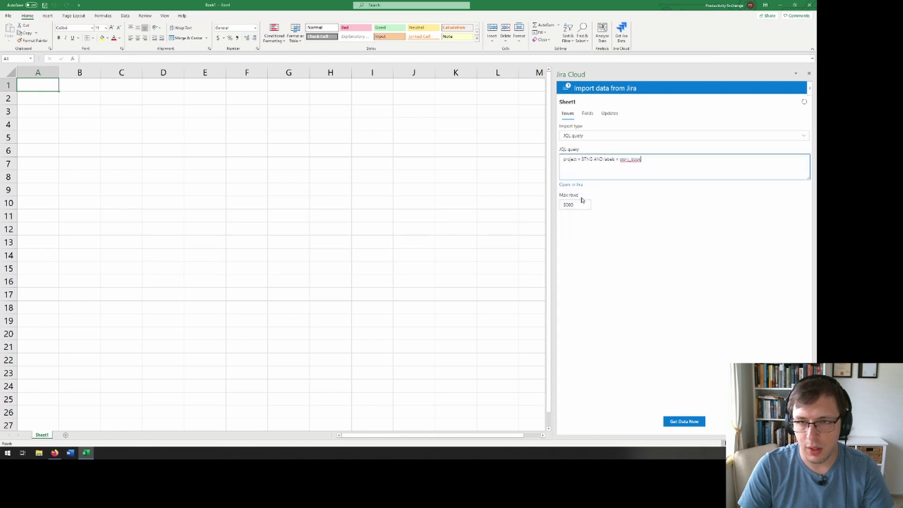
# Import from the Test search filter with Max rows set to 10000
pyautogui.click(598, 136)
pyautogui.click(584, 157)
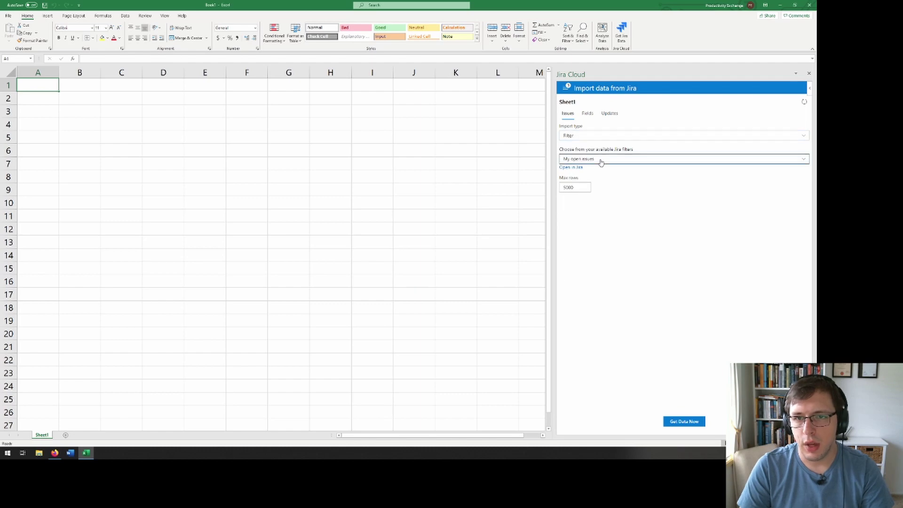
pyautogui.click(601, 160)
pyautogui.click(576, 181)
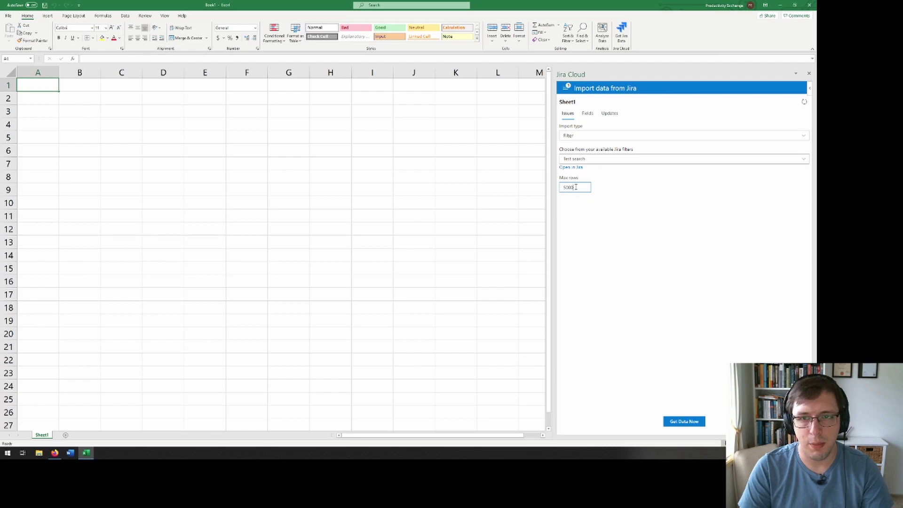
pyautogui.write('1000')
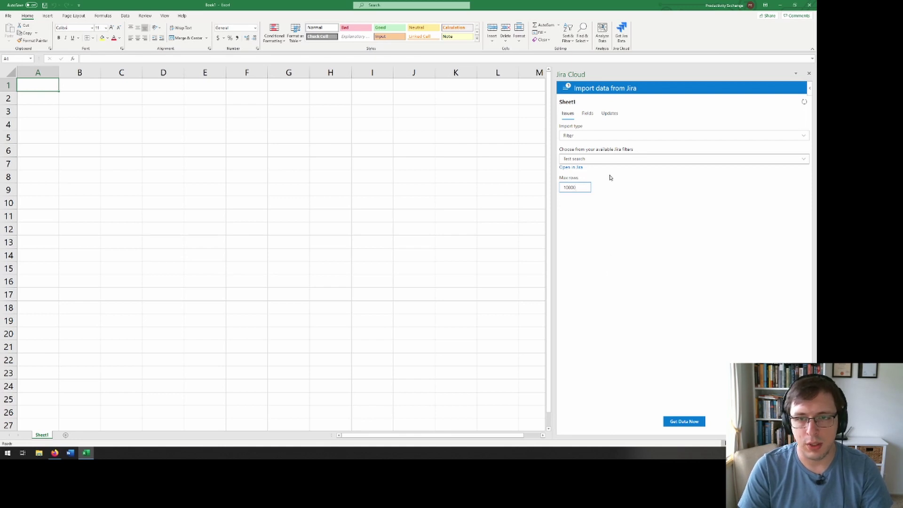
pyautogui.doubleClick(589, 187)
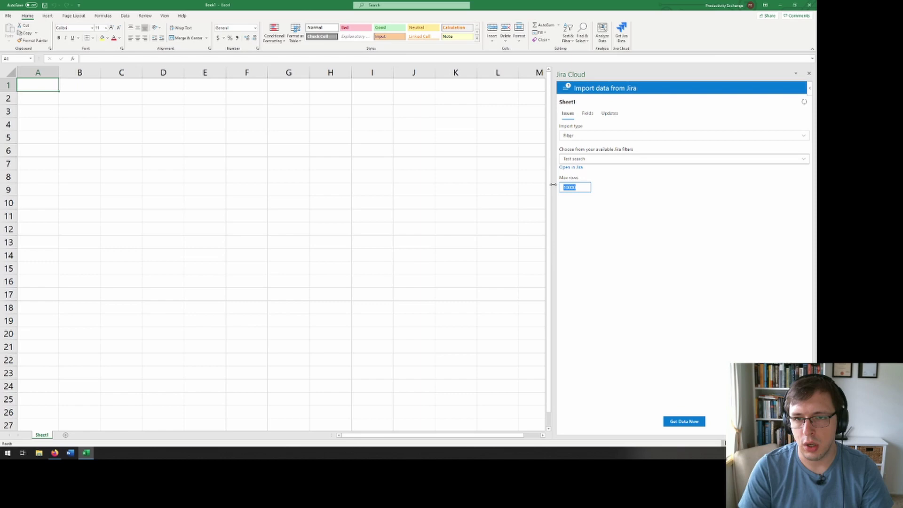
pyautogui.click(708, 348)
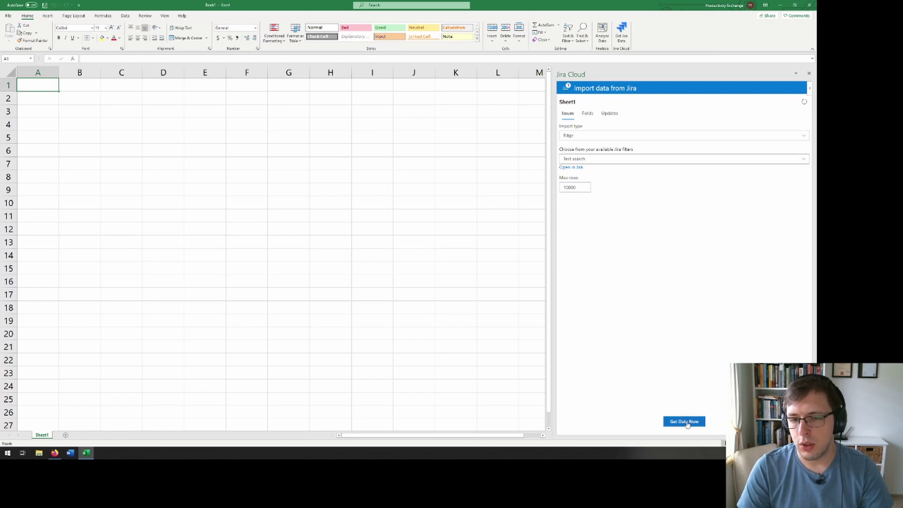
# Import the Jira Epics and Tasks into Sheet1 and review the 13 returned fields
pyautogui.click(693, 424)
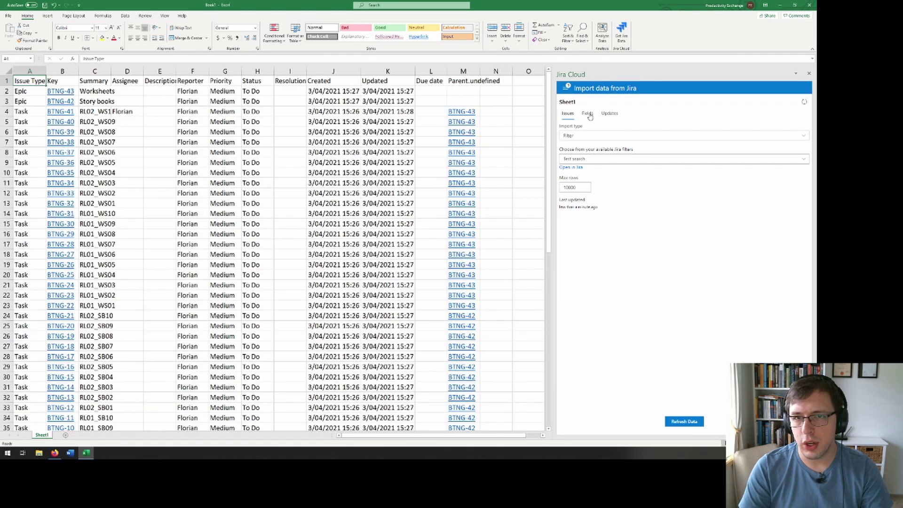
pyautogui.click(589, 113)
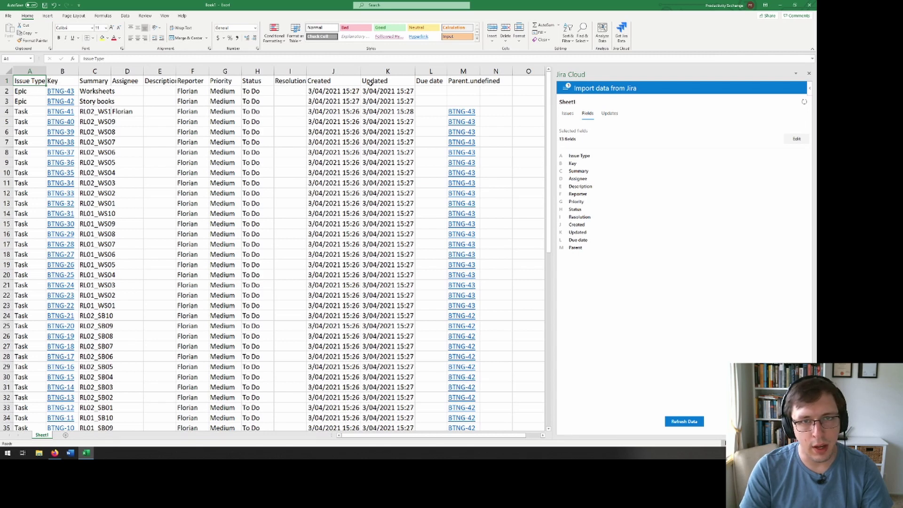
# Swap Issue Type, Reporter and Priority for Labels and Custom short-text, then re-run the import
pyautogui.click(798, 139)
pyautogui.click(643, 147)
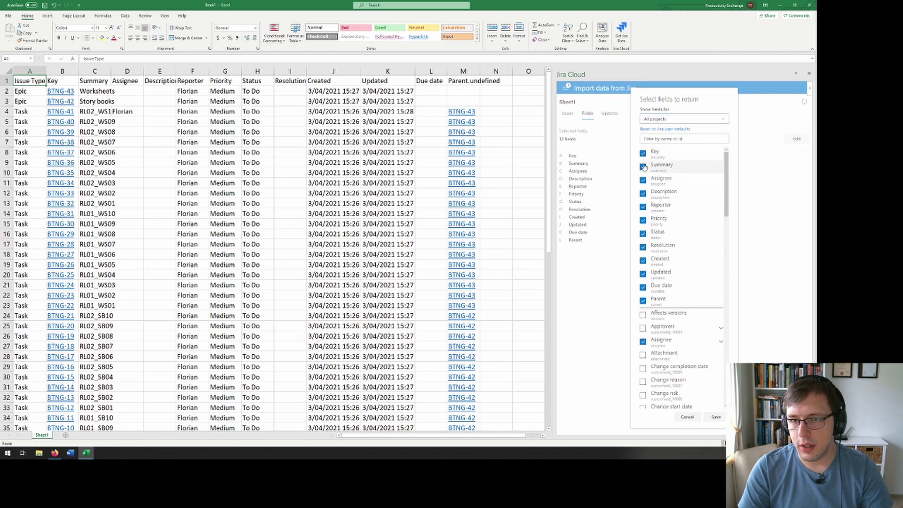
pyautogui.click(643, 208)
pyautogui.click(641, 210)
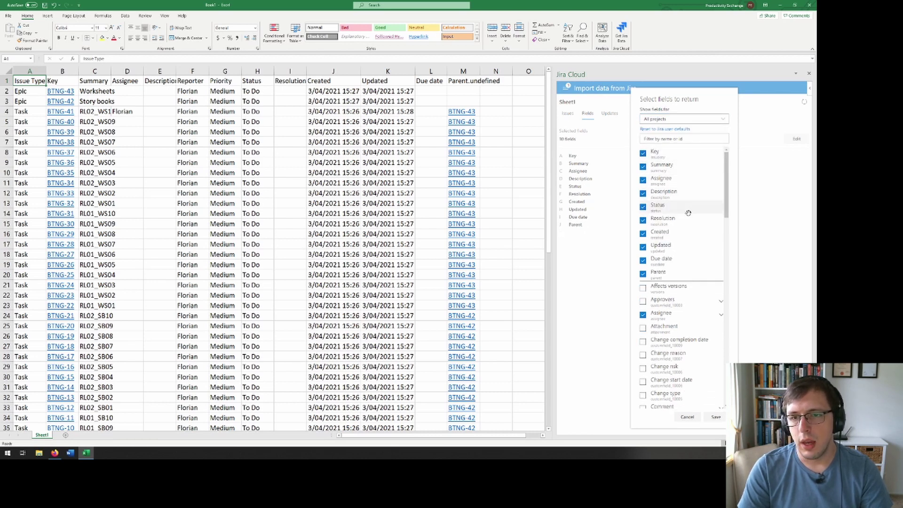
pyautogui.scroll(-10, 682, 216)
pyautogui.scroll(5, 690, 218)
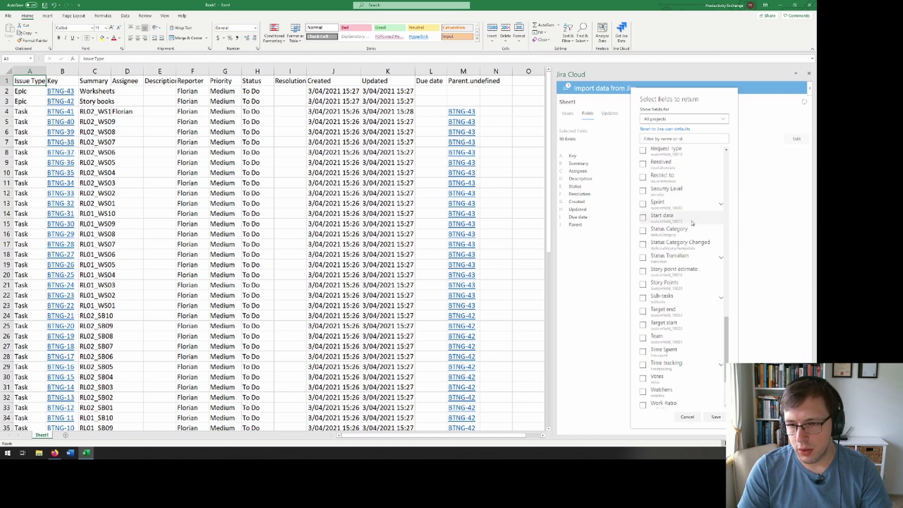
pyautogui.click(643, 284)
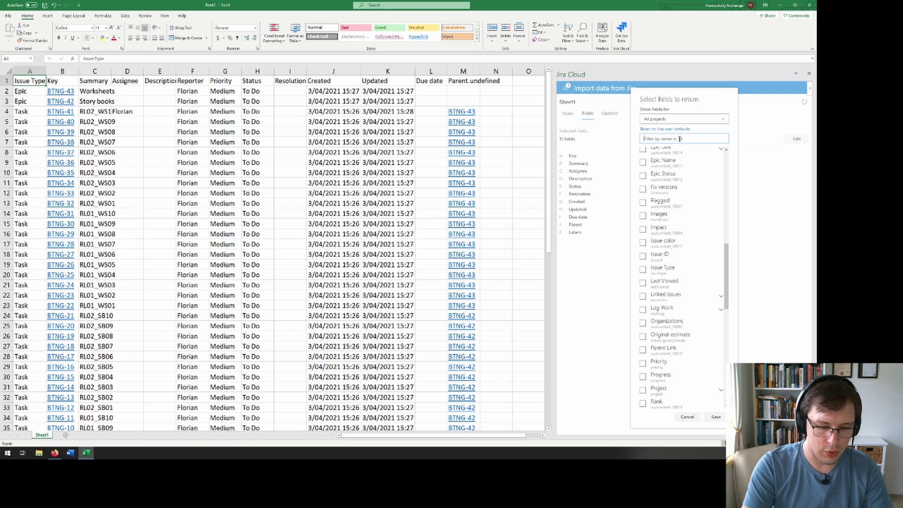
pyautogui.write('custo')
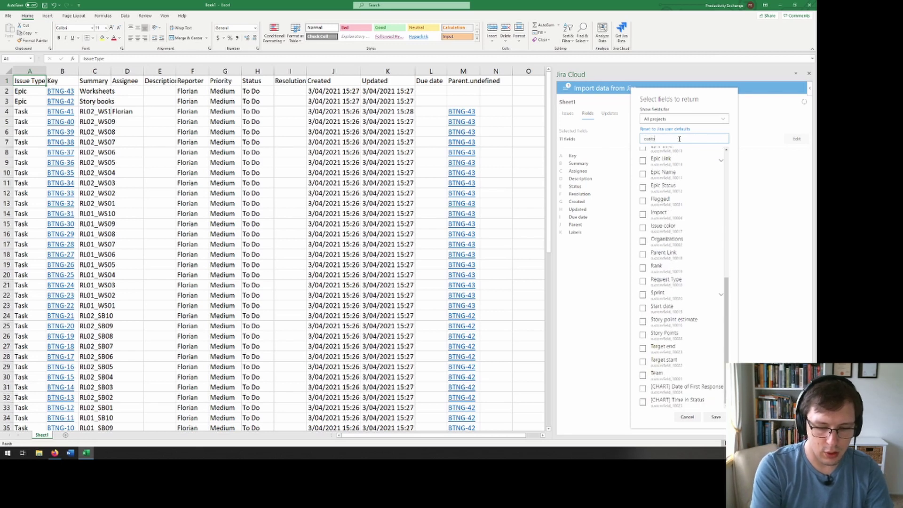
pyautogui.write('mfhort')
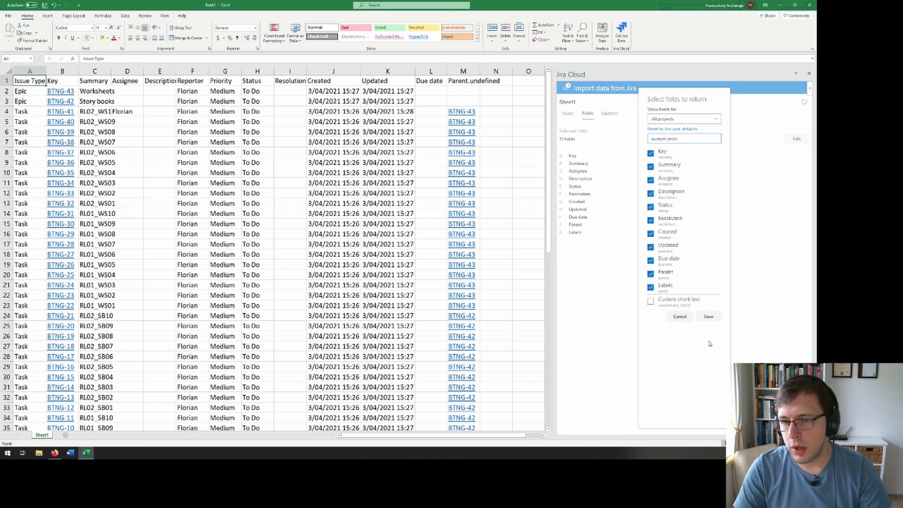
pyautogui.click(651, 301)
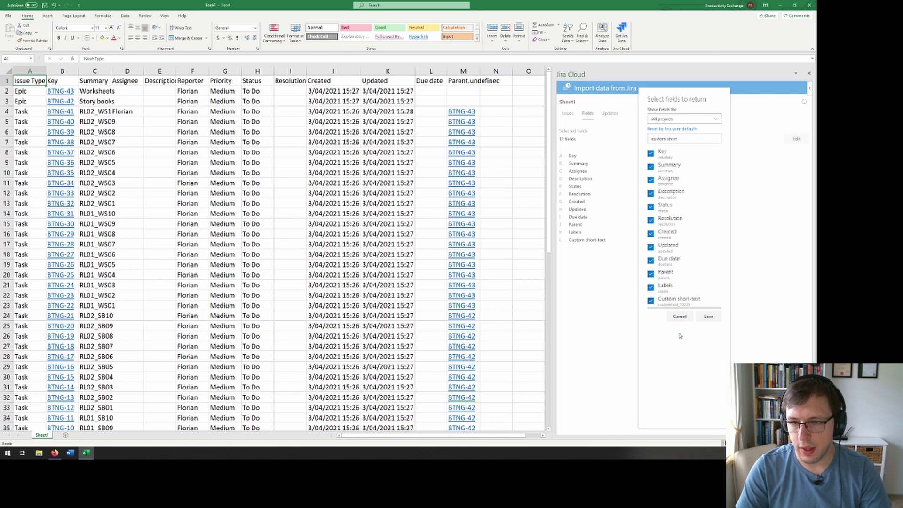
pyautogui.click(708, 316)
pyautogui.click(684, 422)
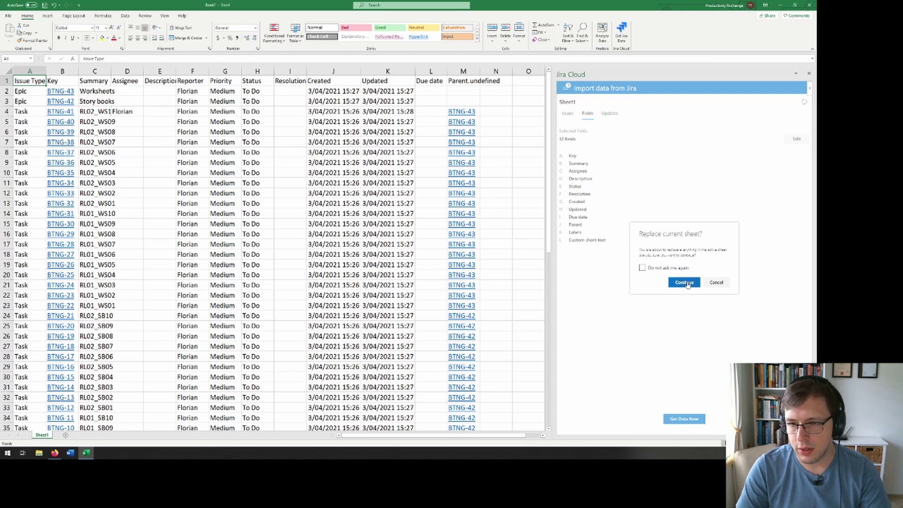
# Replace Sheet1 with the re-import and check the new Labels (K1) and Custom short-text (L1) columns
pyautogui.click(685, 282)
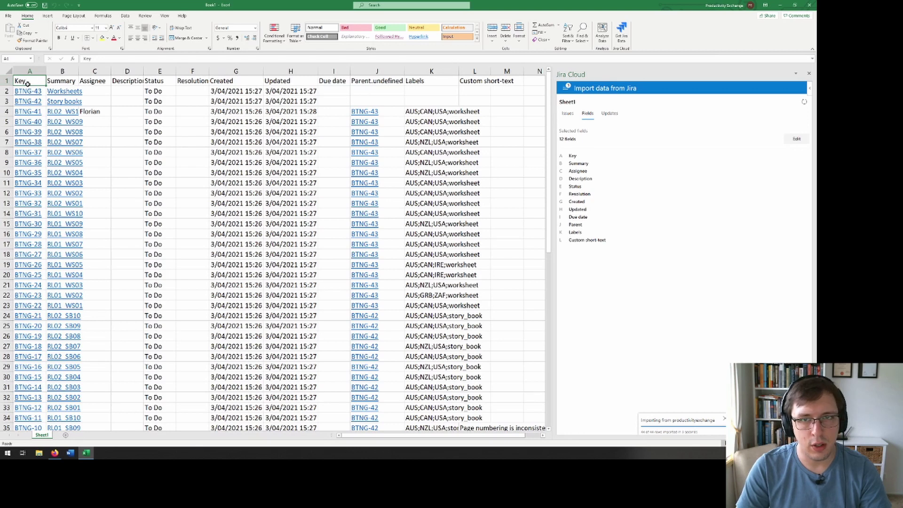
pyautogui.click(452, 83)
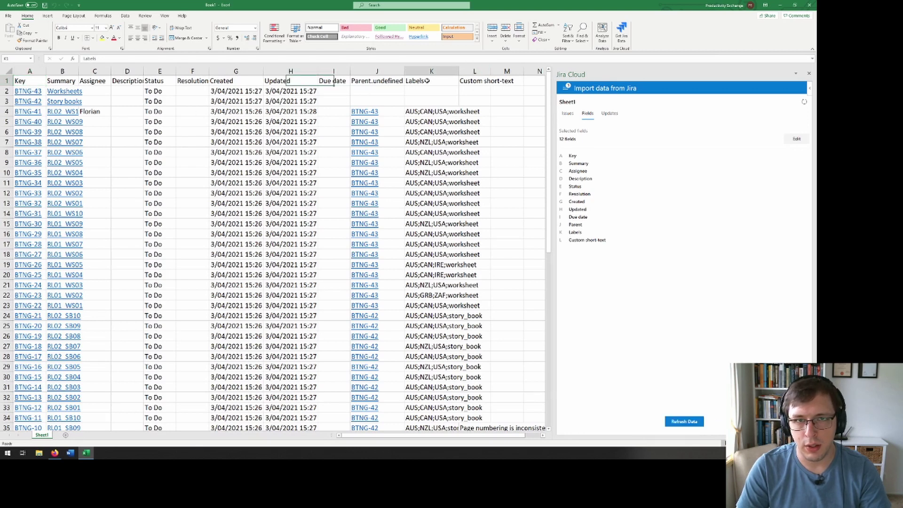
pyautogui.click(485, 82)
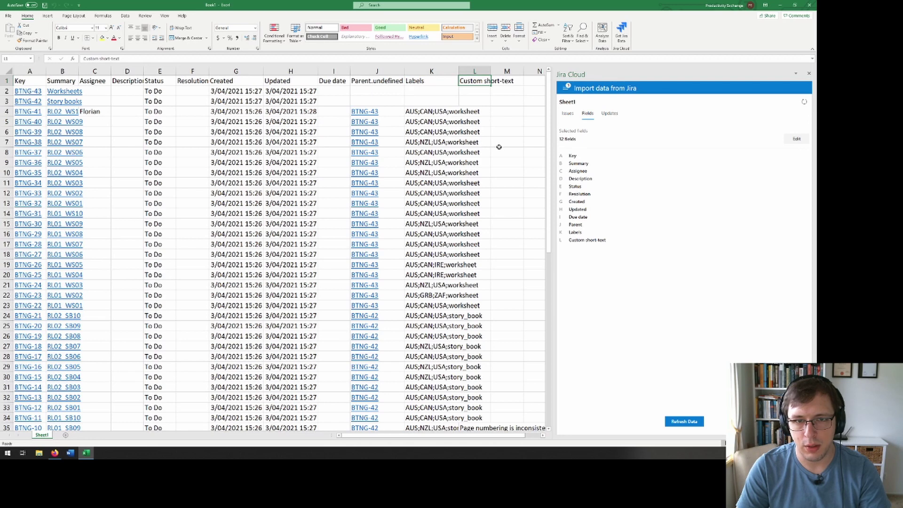
pyautogui.click(612, 113)
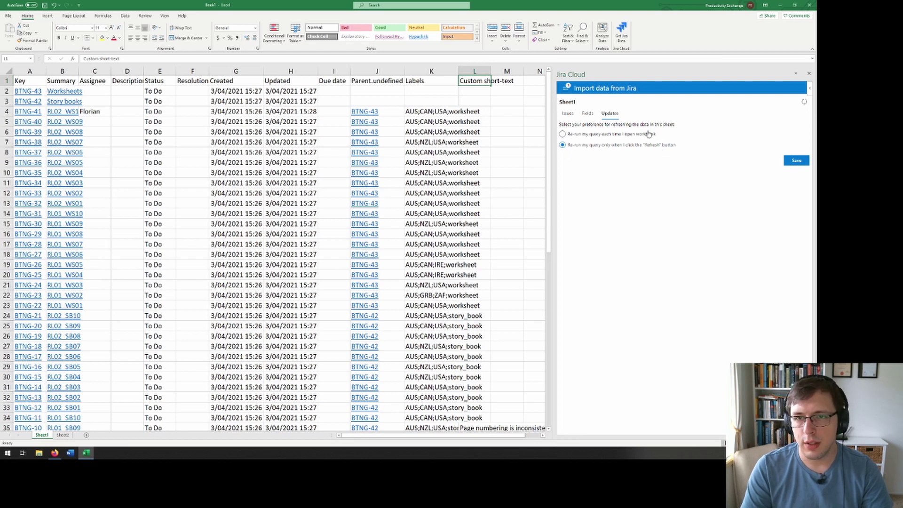
pyautogui.click(64, 435)
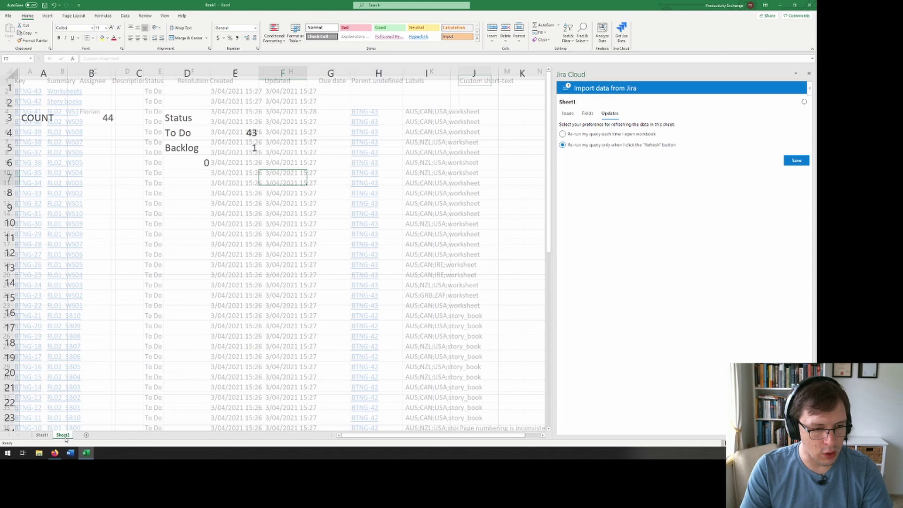
pyautogui.moveTo(45, 118); pyautogui.dragTo(99, 118)
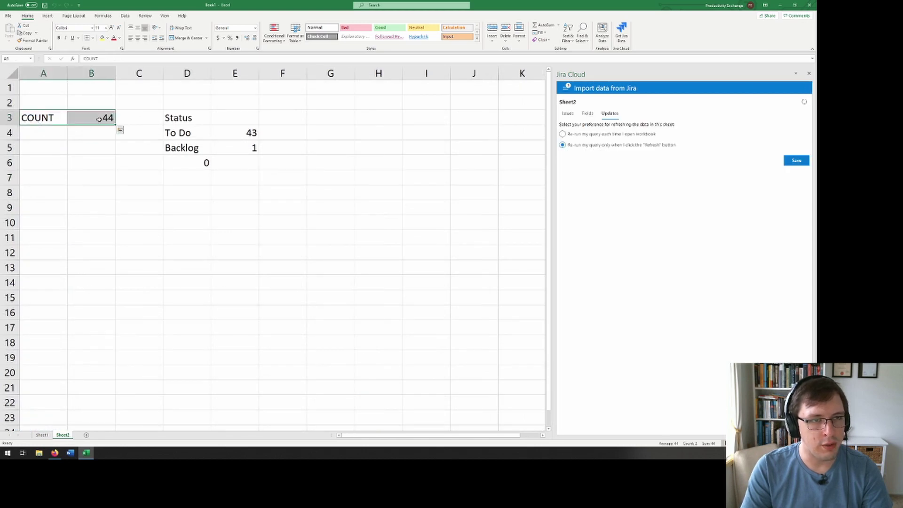
pyautogui.click(87, 137)
pyautogui.moveTo(187, 131); pyautogui.dragTo(238, 145)
pyautogui.click(279, 172)
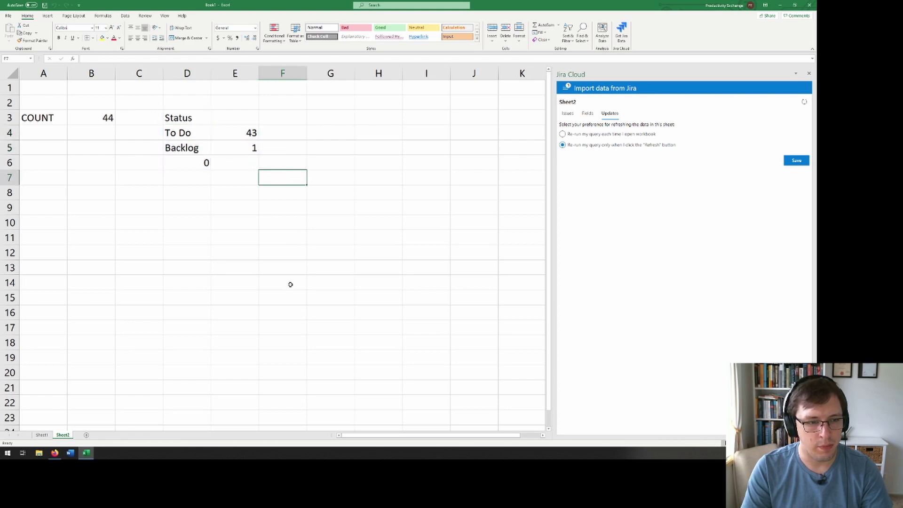
pyautogui.hotkey('ctrl', 'Home')
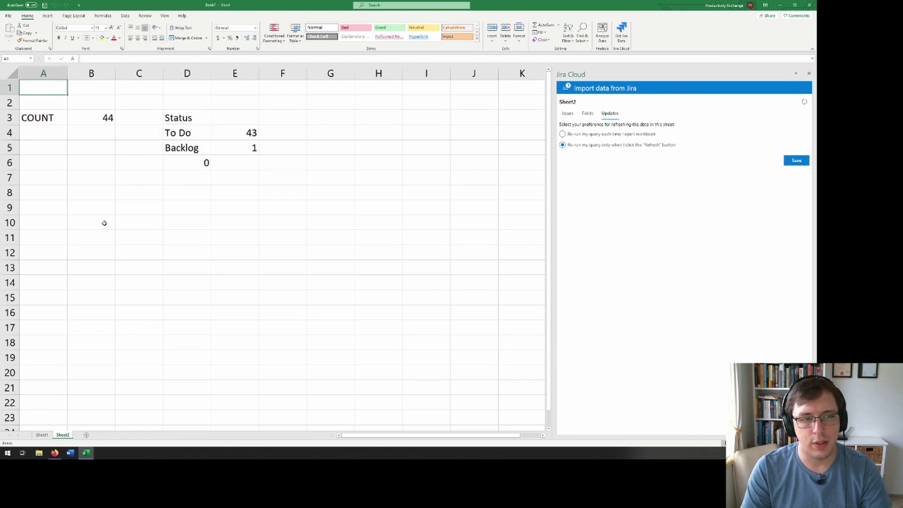
pyautogui.click(42, 435)
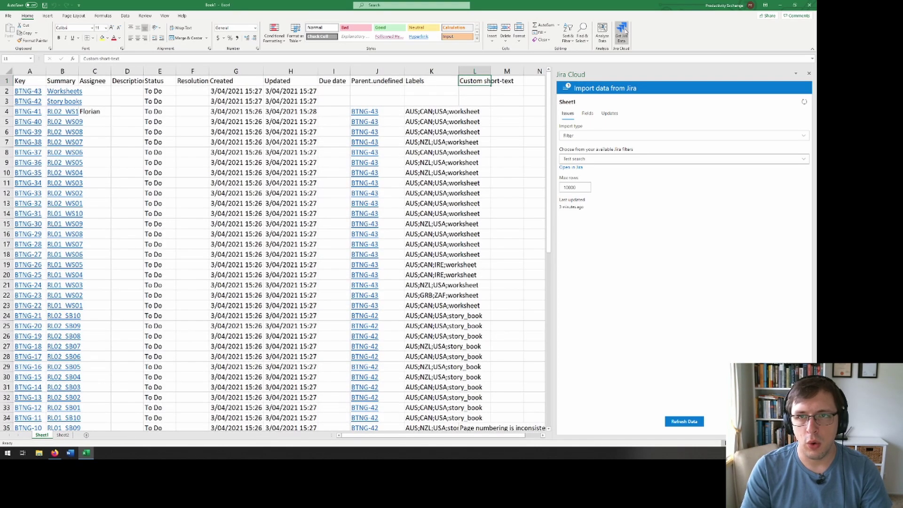
pyautogui.click(55, 456)
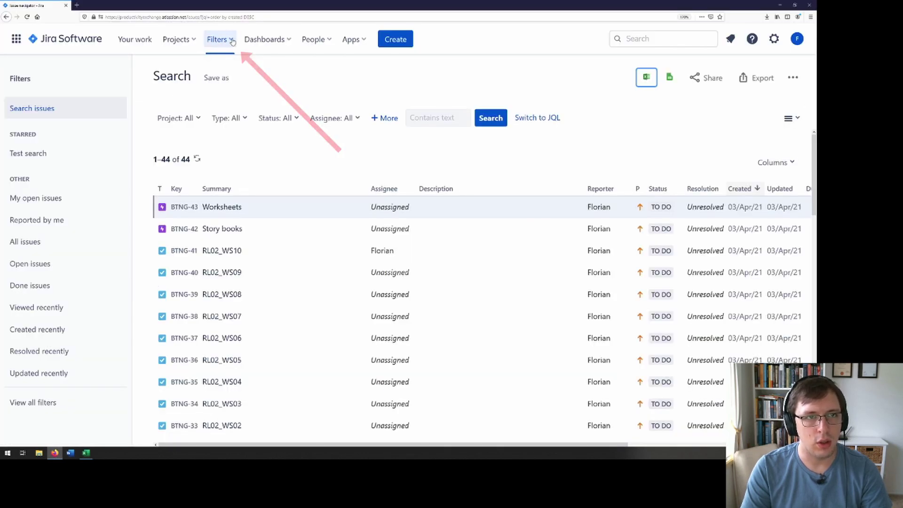
pyautogui.click(217, 39)
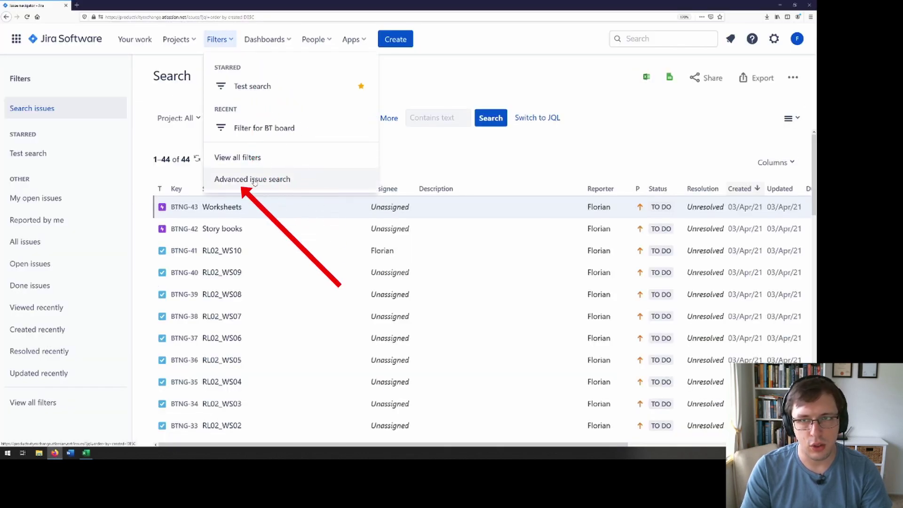
pyautogui.click(645, 94)
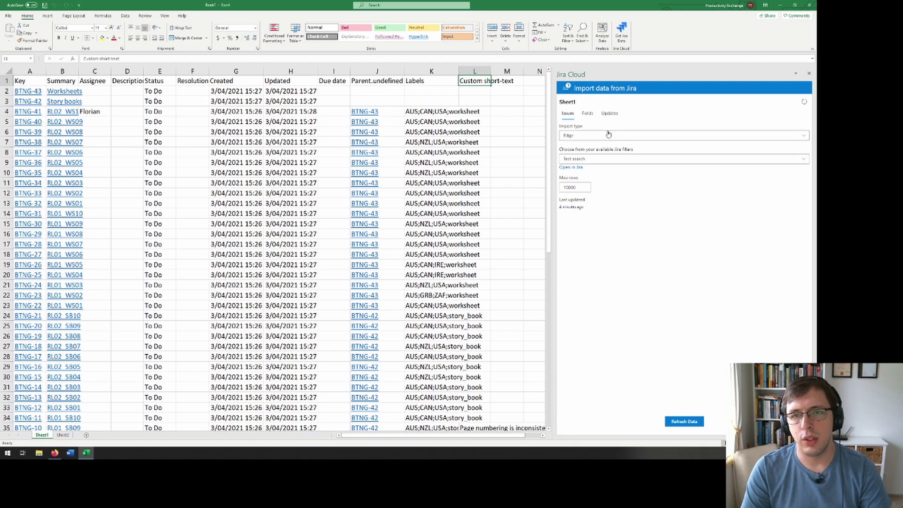
# Switch the import type back to JQL query, then return to Jira's issue search in Firefox
pyautogui.click(594, 137)
pyautogui.click(589, 154)
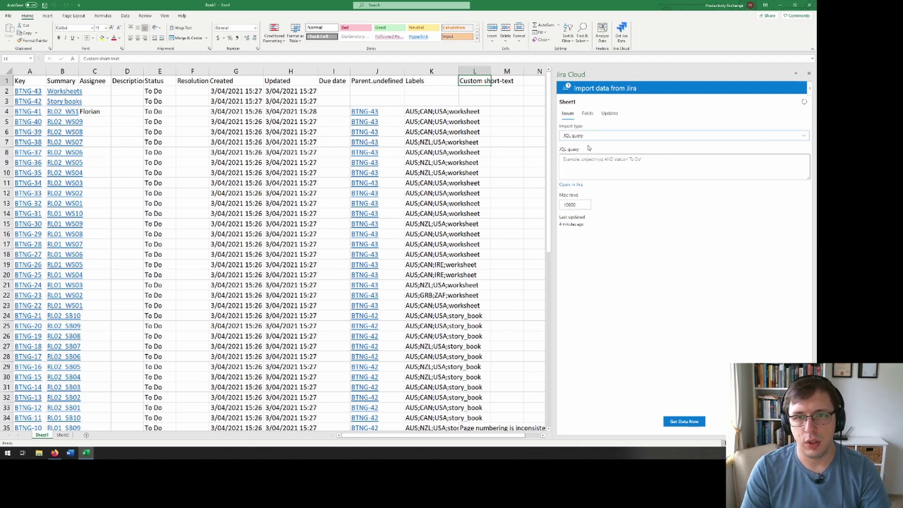
pyautogui.click(587, 114)
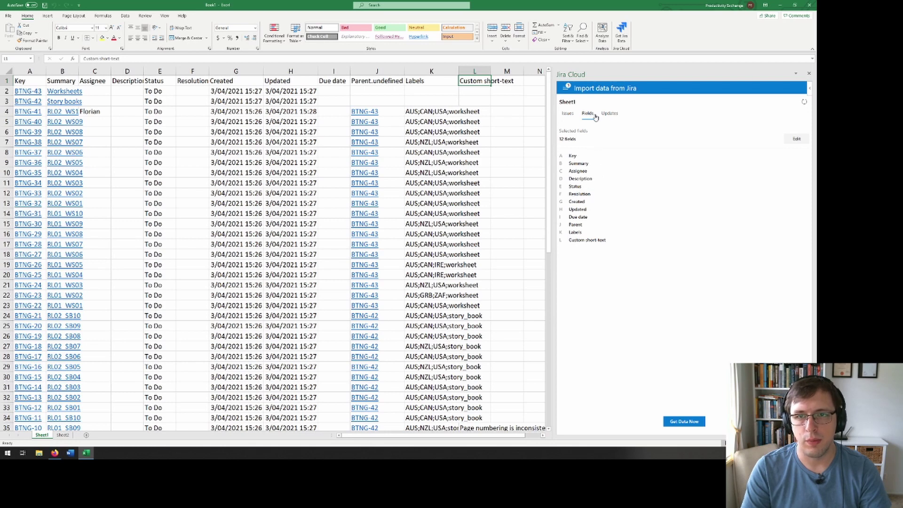
pyautogui.click(568, 114)
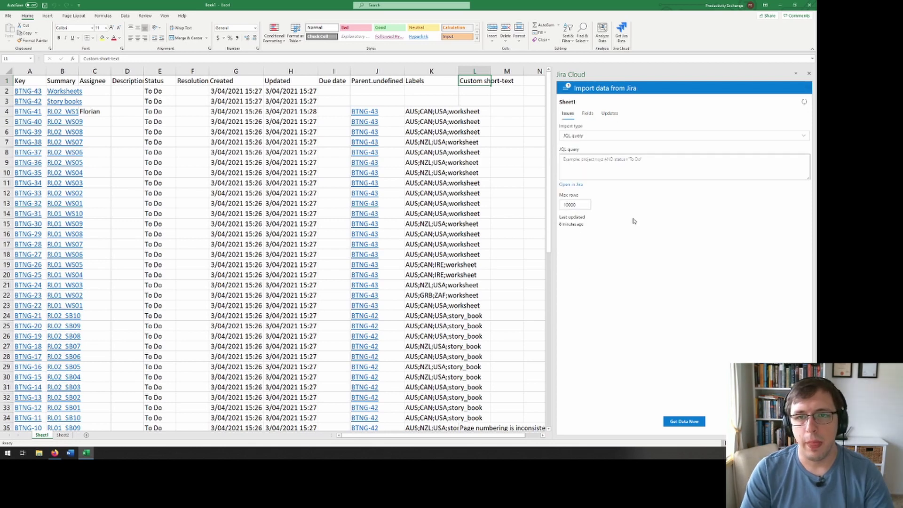
pyautogui.hotkey('alt', 'Tab')
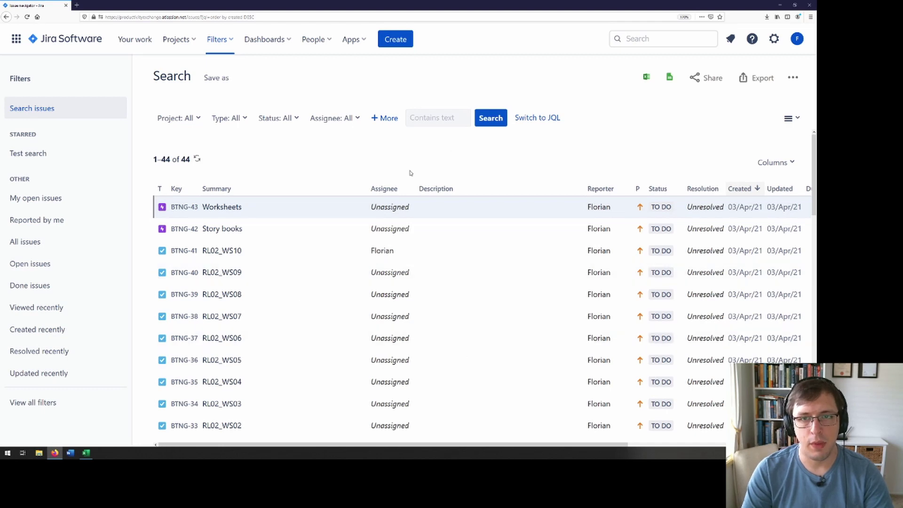
# Switch the Jira issue search to JQL showing 'order by created DESC' over 44 issues
pyautogui.click(539, 118)
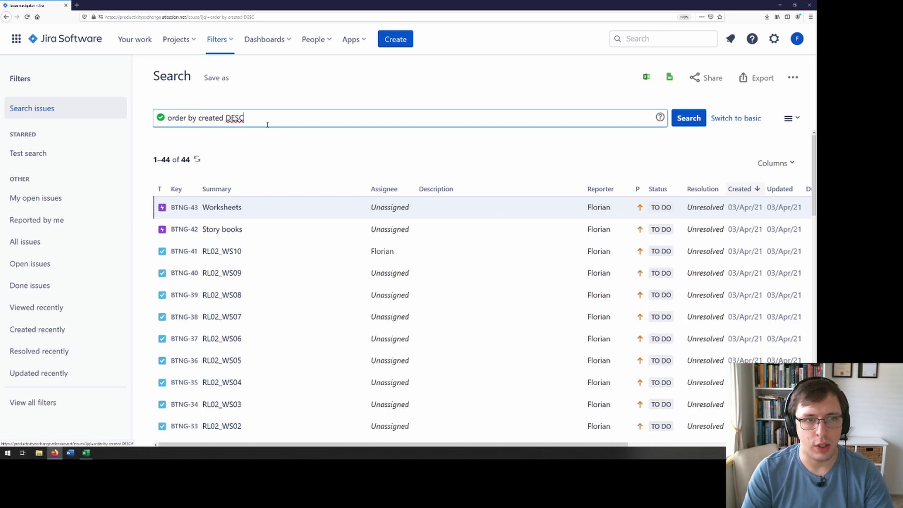
pyautogui.click(285, 132)
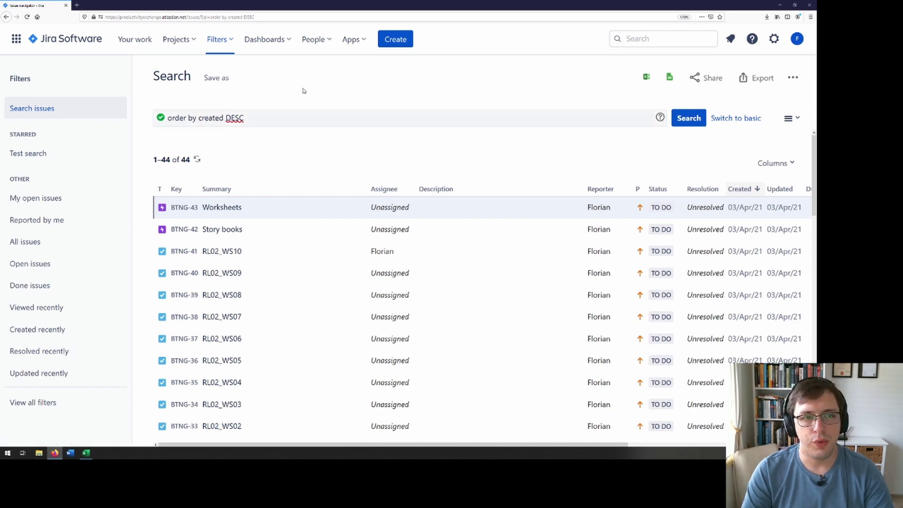
pyautogui.click(279, 41)
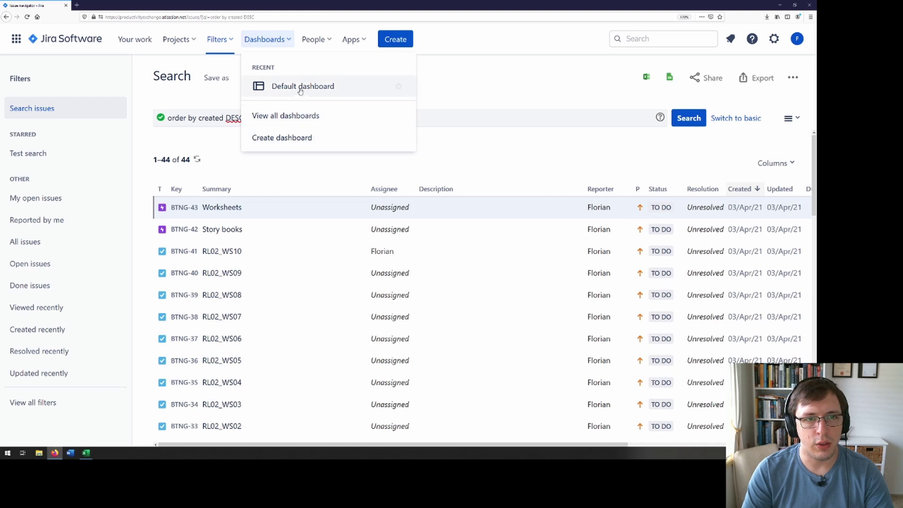
pyautogui.click(504, 89)
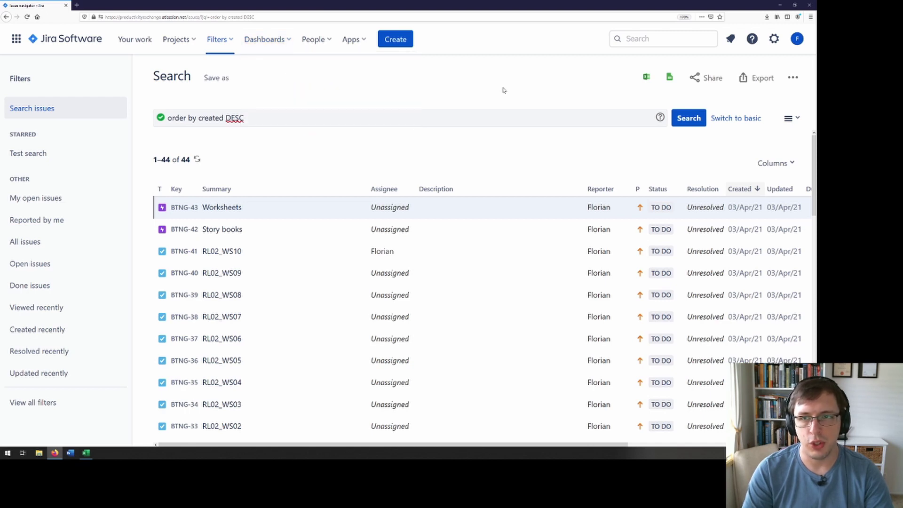